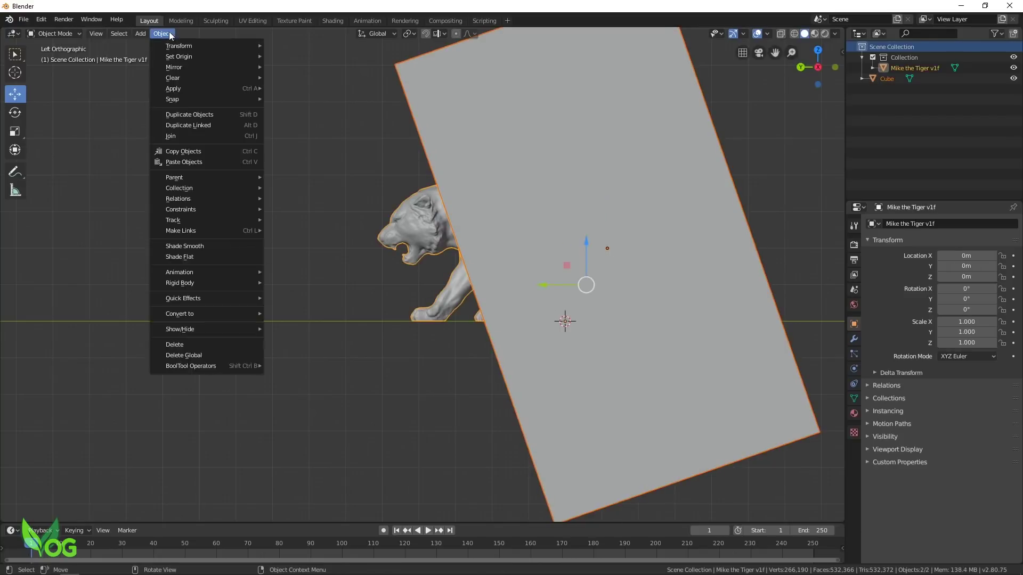
Step: Subtract the tilted box from the tiger model with a BoolTool difference to cut away the rear of the body
left_click(182, 369)
key("ctrl+KP_3")
scroll(573, 299, "up", 4)
Step: Add a cube, scale it to about 15.4, rotate it about -26.6° around X and place it over the leg beneath the tiger's head
left_click(141, 34)
left_click(235, 57)
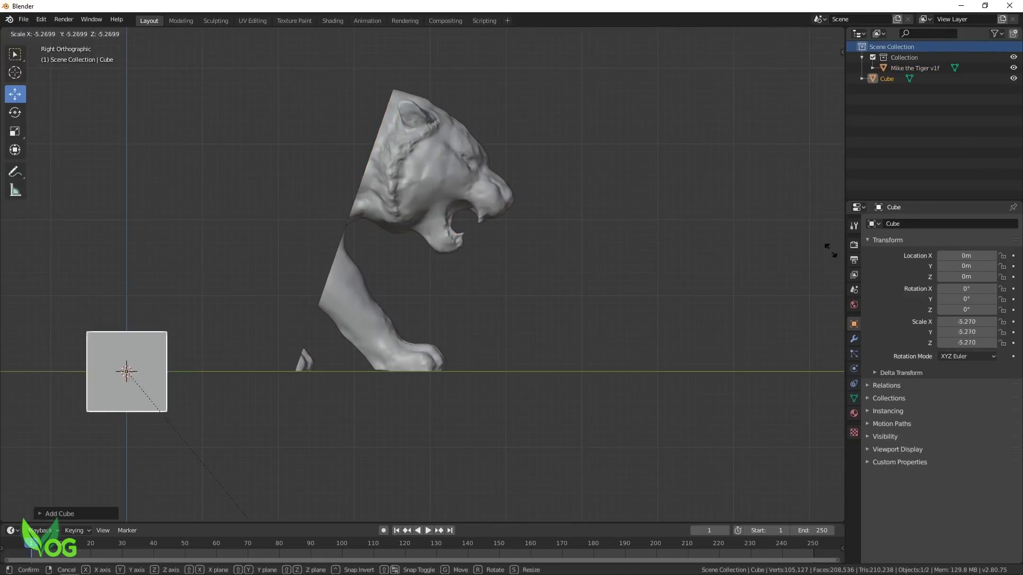
key("s")
left_click(304, 365)
key("r")
left_click(341, 320)
scroll(292, 377, "up", 2)
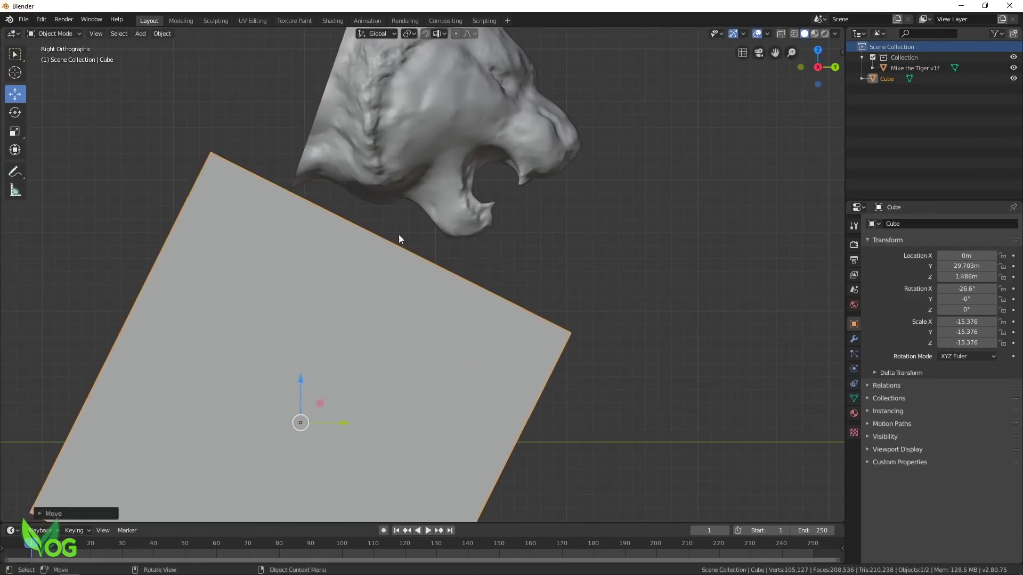
Step: Subtract the rotated cube from the tiger model with BoolTool to remove the front leg below the head
left_click(163, 34)
left_click(205, 376)
scroll(570, 350, "down", 3)
middle_click_drag(570, 349, 409, 325)
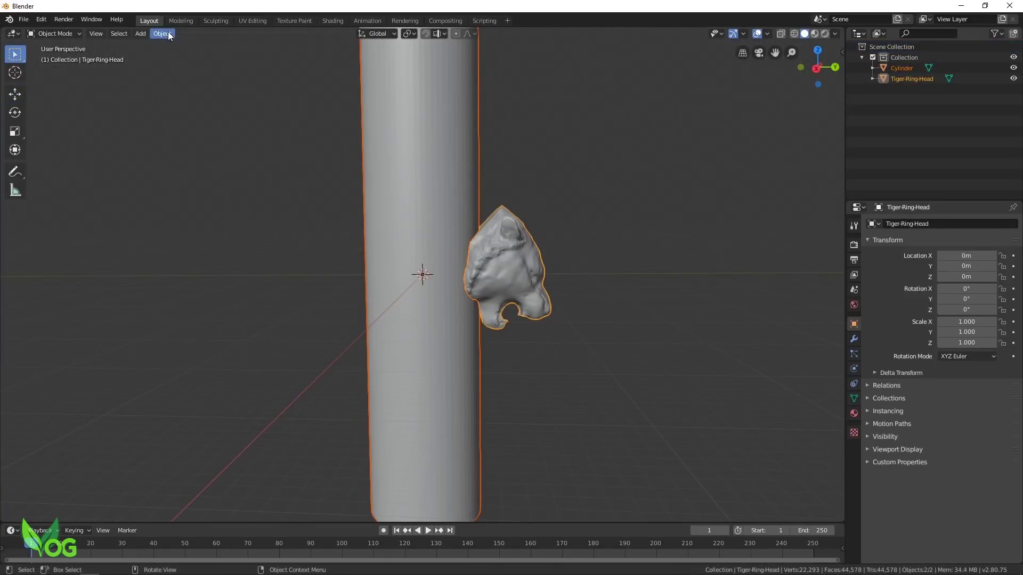
Step: Subtract the upright cylinder from Tiger-Ring-Head with BoolTool and import the ring model as an STL file
left_click(163, 33)
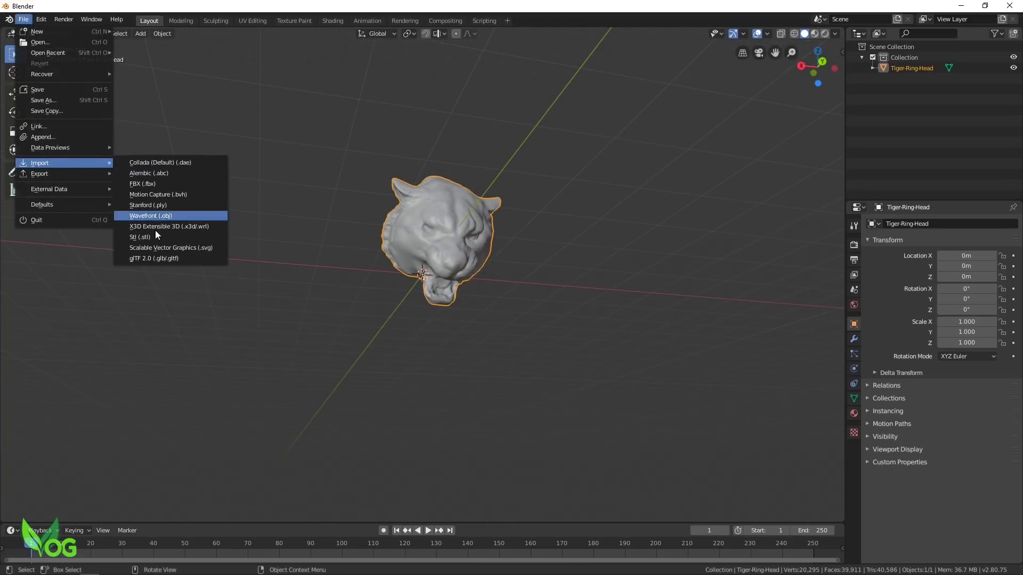
left_click(149, 243)
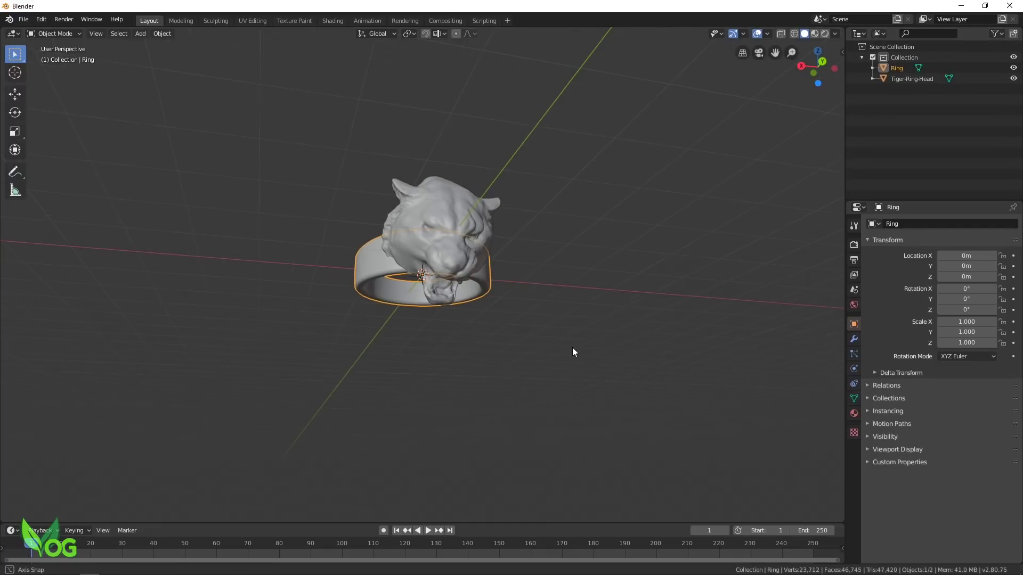
middle_click_drag(574, 353, 566, 263)
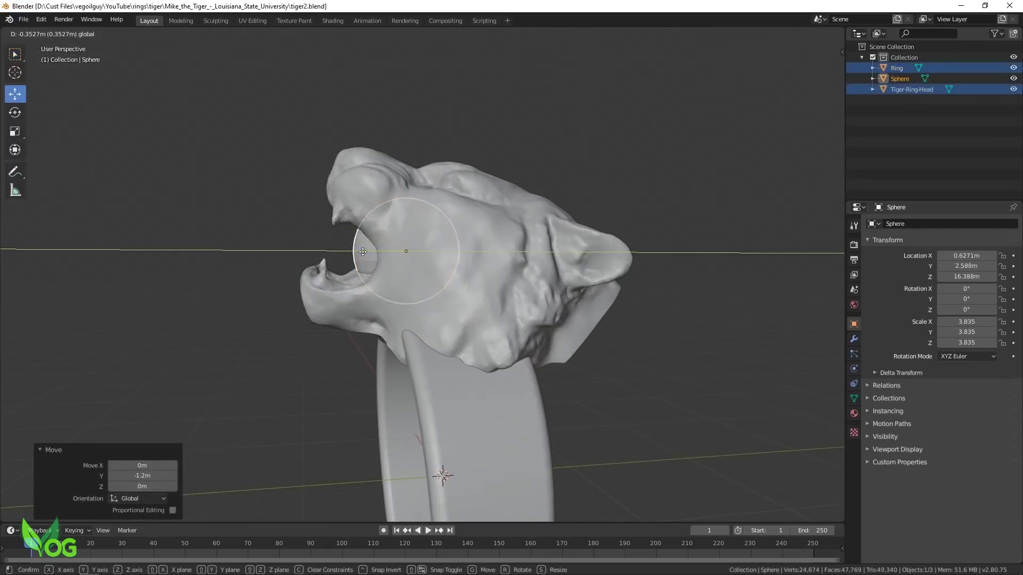
Step: Move the sphere along Y into place inside the tiger's open mouth
left_click(358, 252)
scroll(655, 353, "down", 5)
middle_click_drag(655, 353, 604, 294)
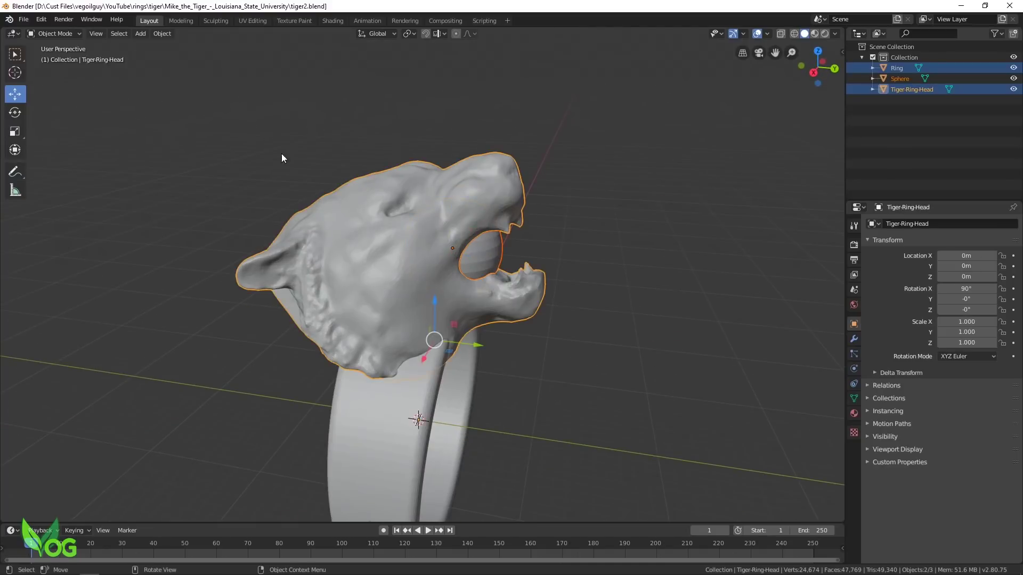
Step: Subtract the sphere from Tiger-Ring-Head with BoolTool to hollow out the mouth
left_click(163, 33)
scroll(576, 393, "down", 3)
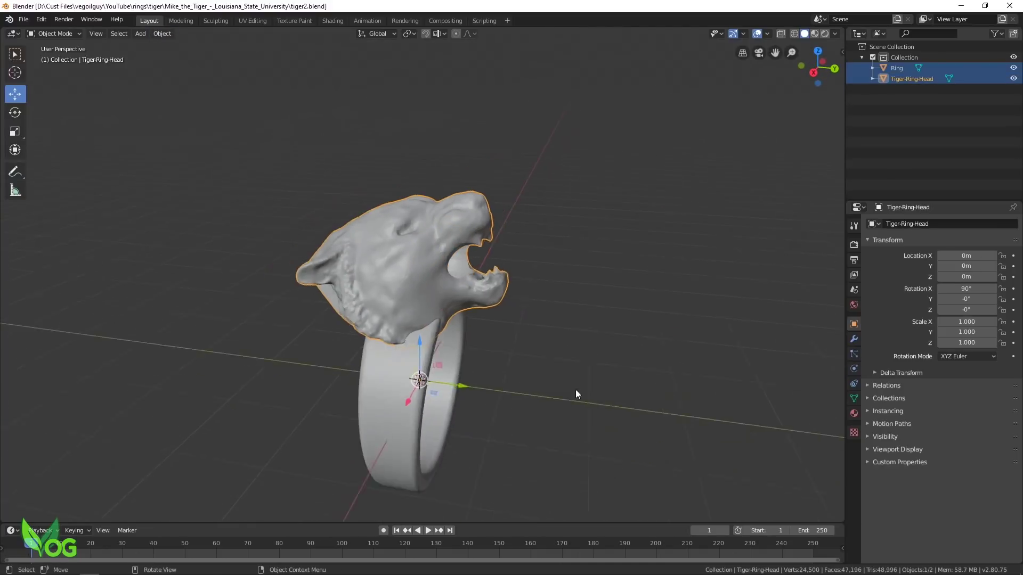
middle_click_drag(575, 393, 473, 297)
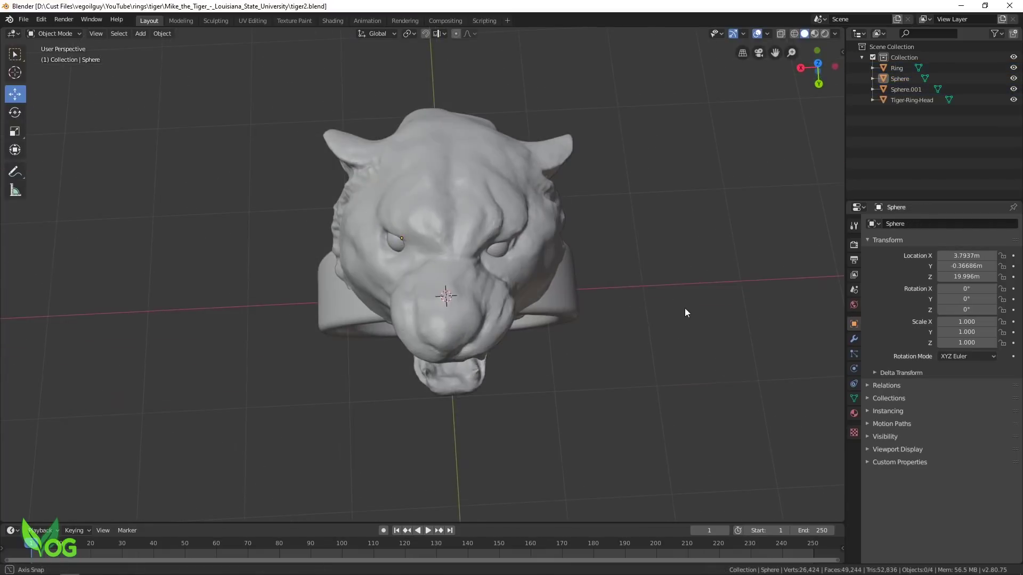
middle_click_drag(685, 308, 676, 283)
scroll(695, 273, "up", 3)
scroll(695, 283, "up", 2)
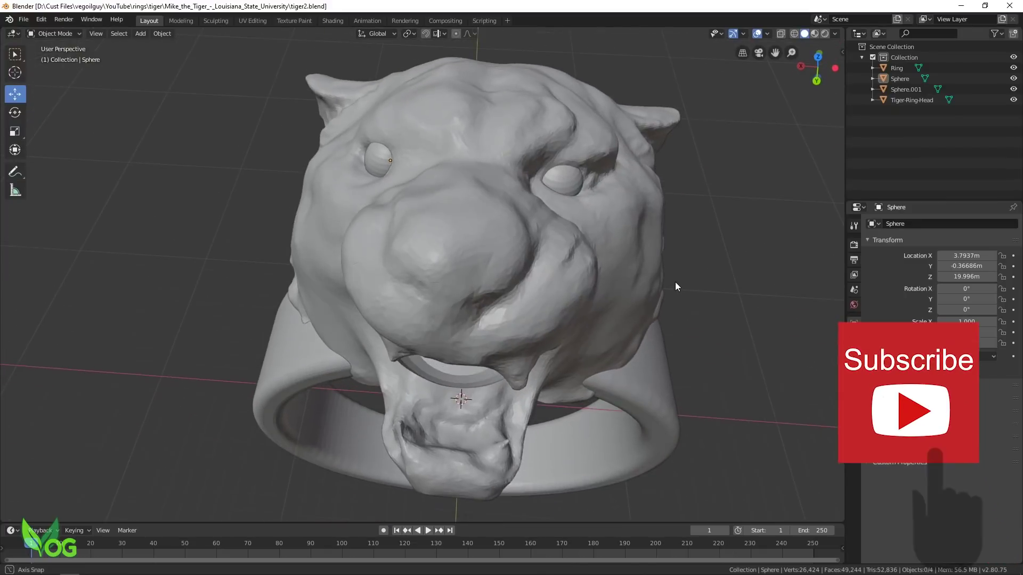
scroll(687, 284, "up", 2)
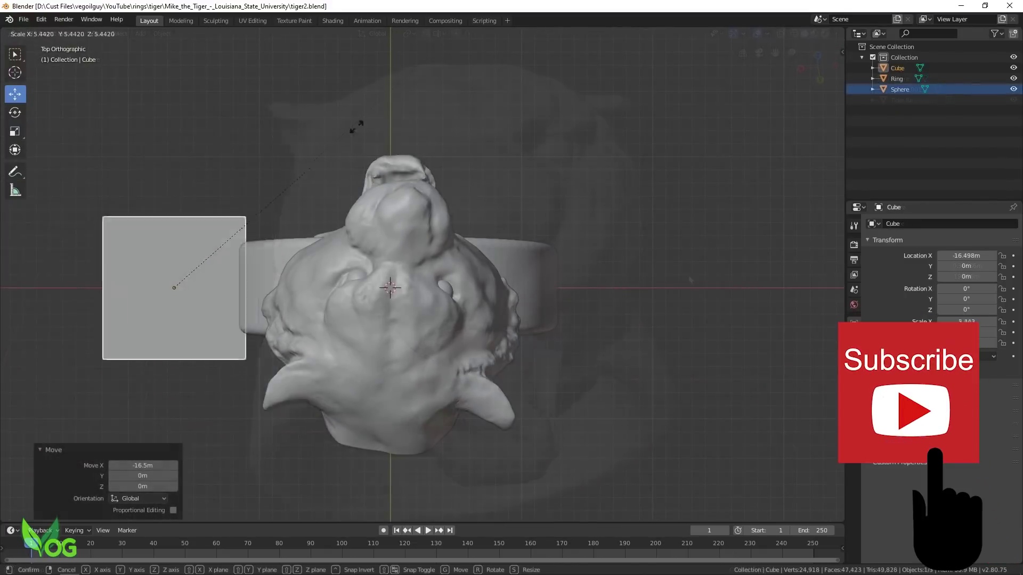
Step: Move the large cube along X to the tiger head's centre line and cut away the covered half of the head with BoolTool
middle_click_drag(574, 375, 335, 307)
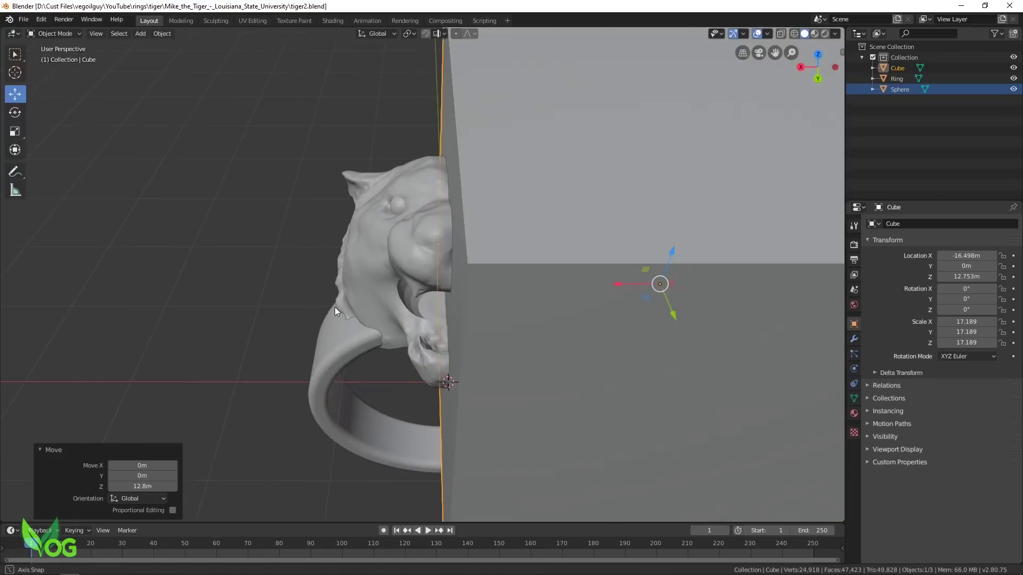
key("g")
key("x")
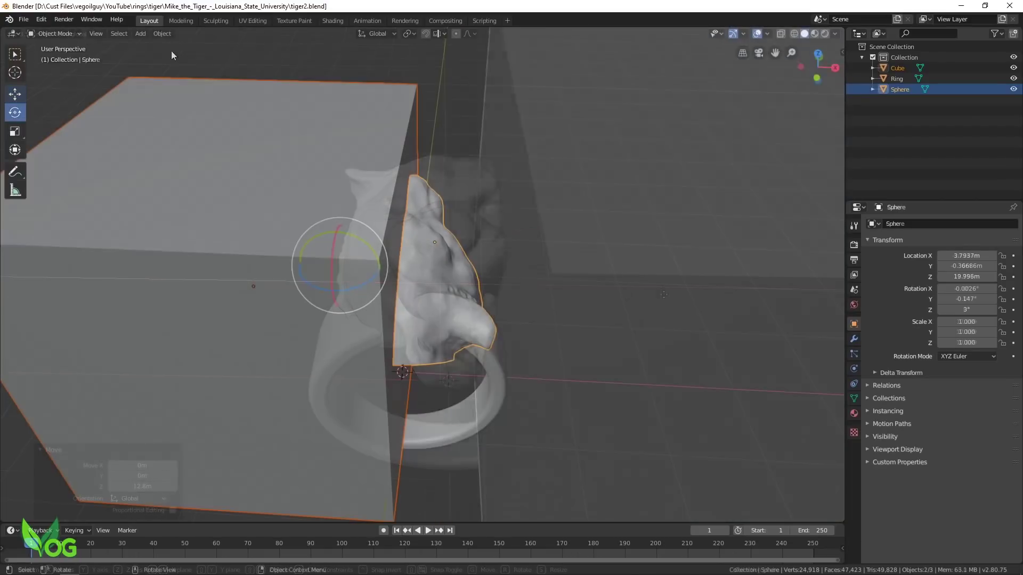
left_click(162, 33)
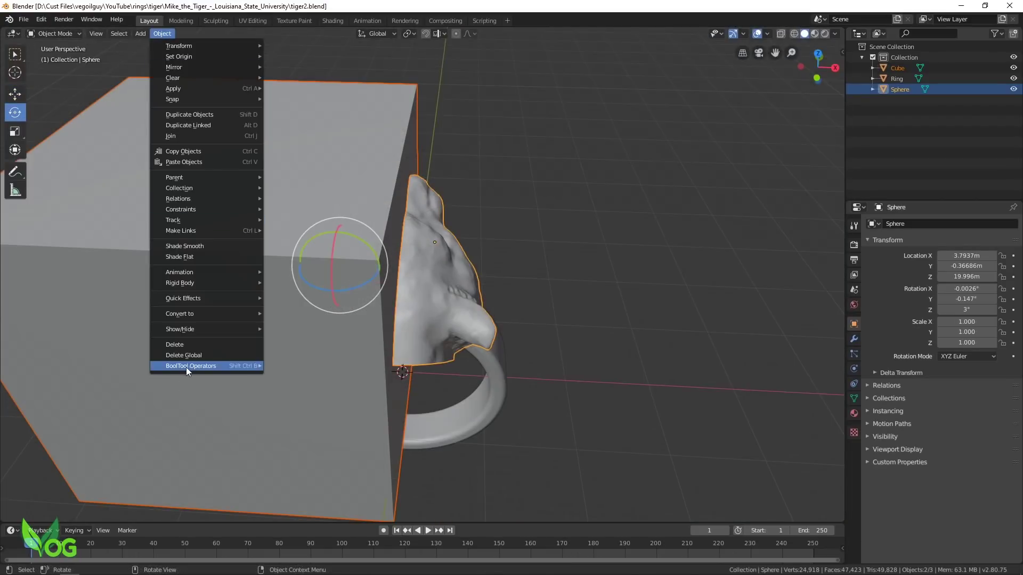
mouse_move(198, 371)
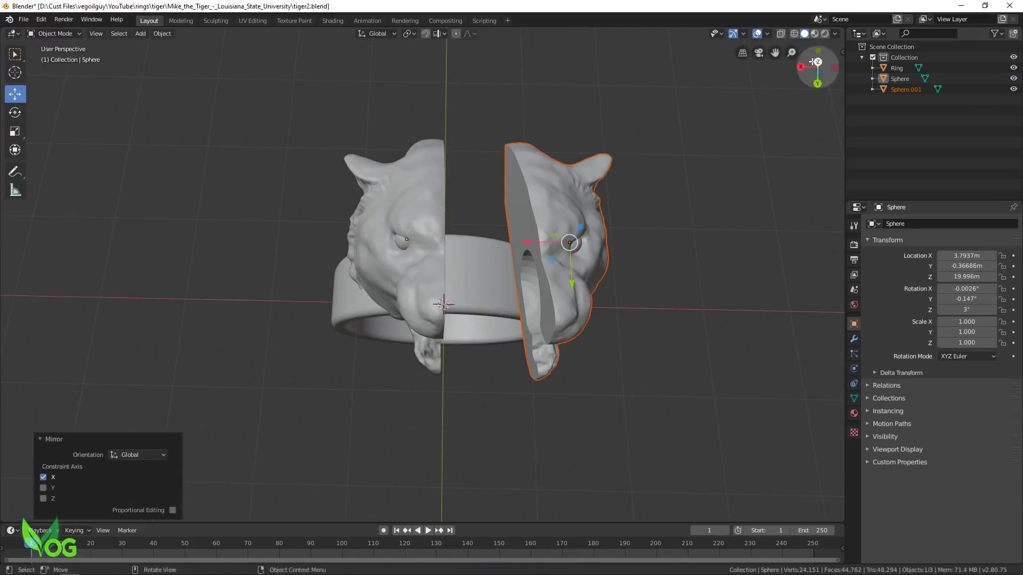
Step: Rotate the mirrored head half and move it along X in top view until its cut face meets the original half
left_click(817, 62)
key("r")
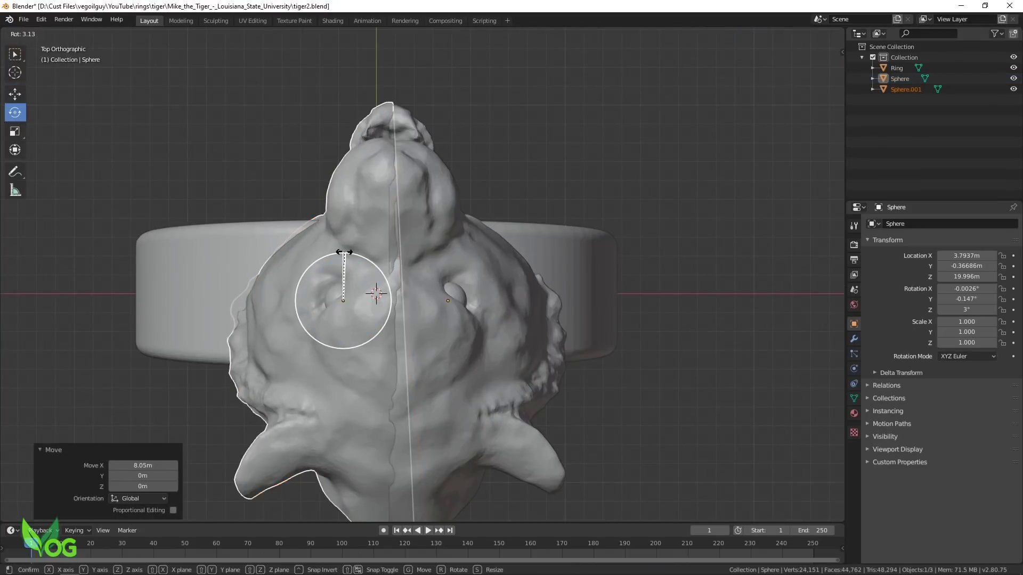
left_click(370, 296)
key("g")
key("x")
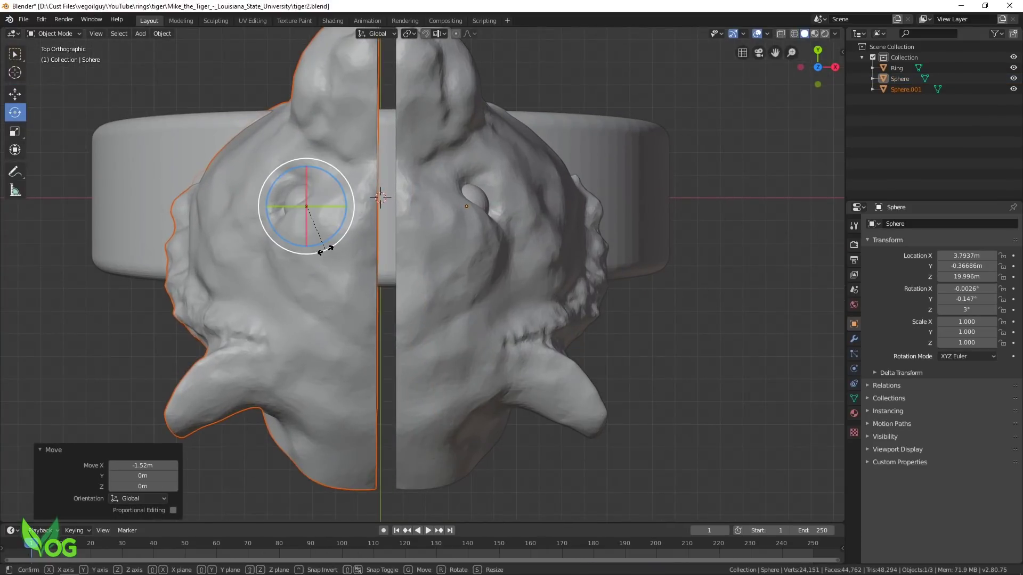
left_click(508, 216)
middle_click_drag(508, 216, 4, 120)
left_click(15, 112)
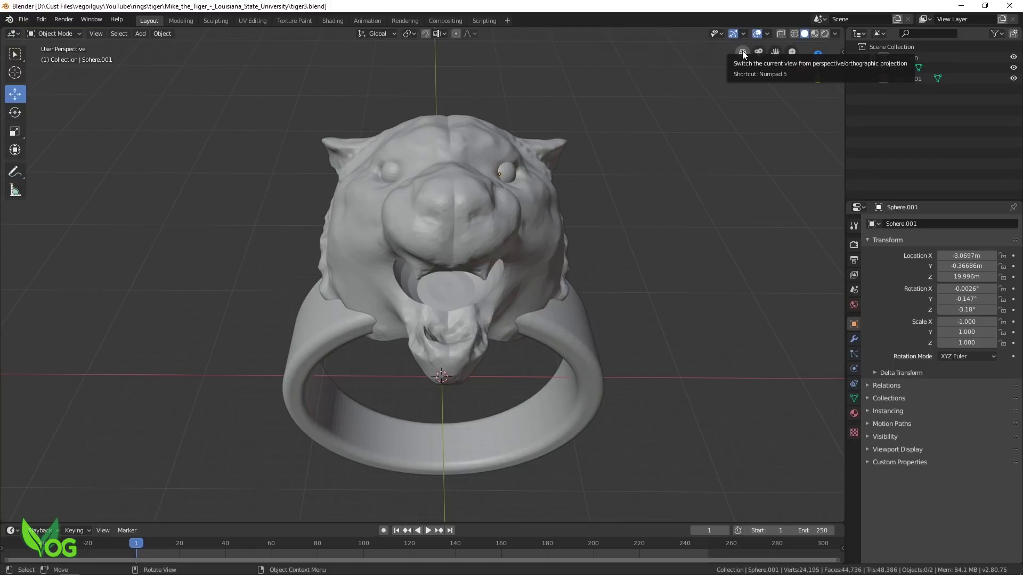
Step: Open the Sculpting workspace for the joined tiger head and activate the Smooth brush for the seam along the nose
left_click(743, 53)
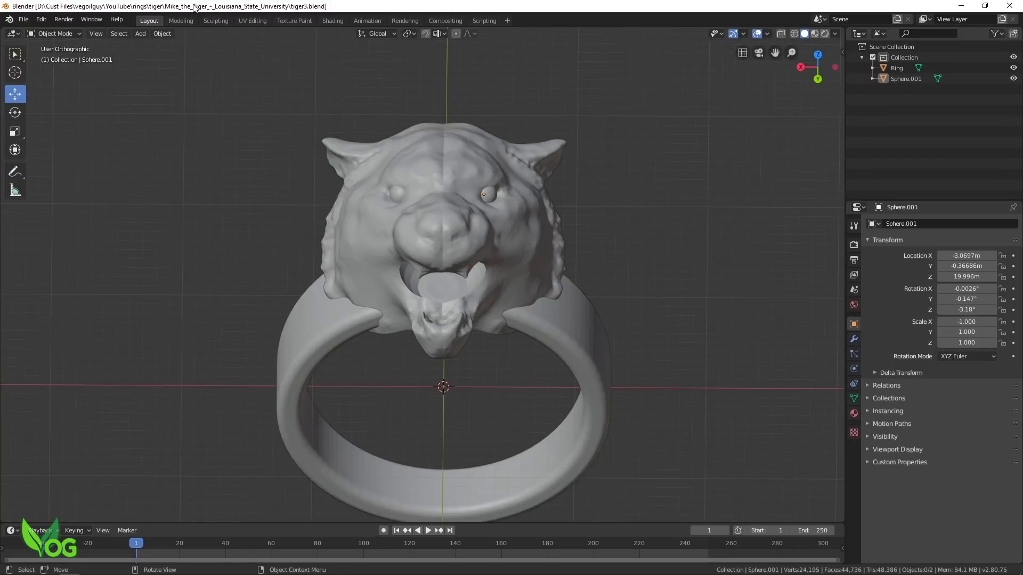
left_click(215, 21)
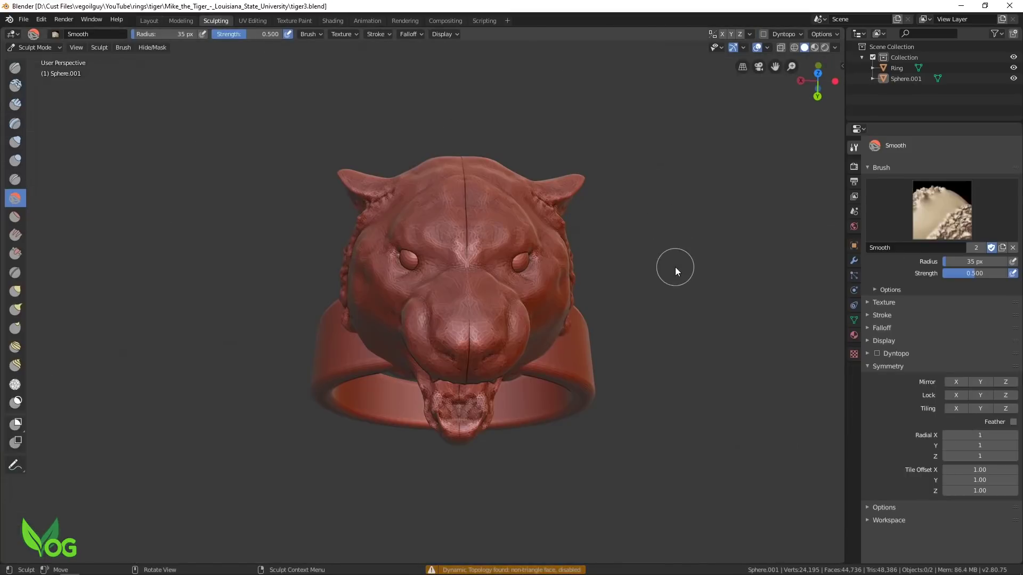
middle_click_drag(676, 267, 675, 247)
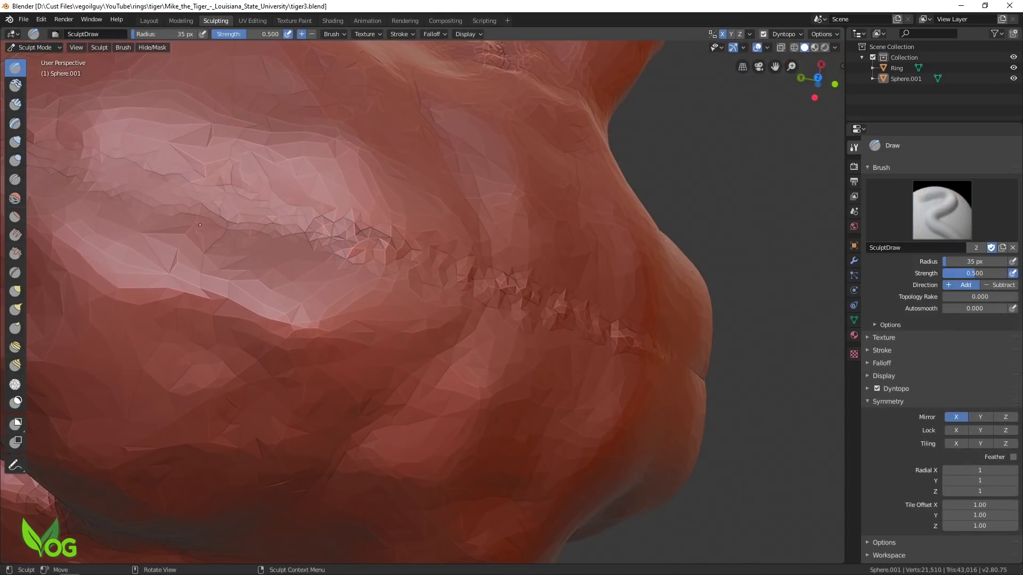
key("shift+s")
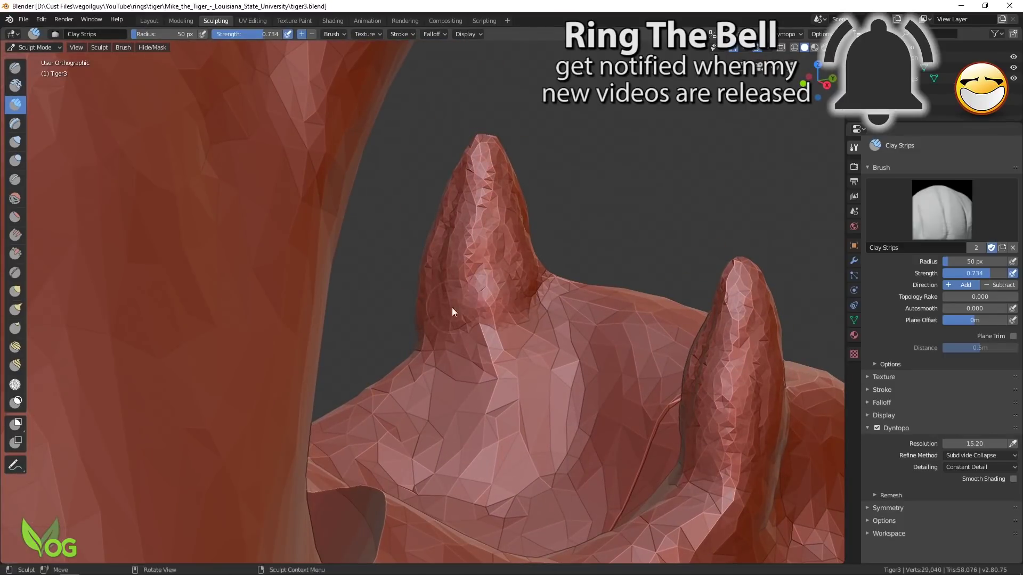
Step: Build up the tongue with Clay Strips at 75 px radius and 1.000 strength, and smooth its back with the Smooth brush at 0.500 strength
middle_click_drag(454, 247, 472, 439)
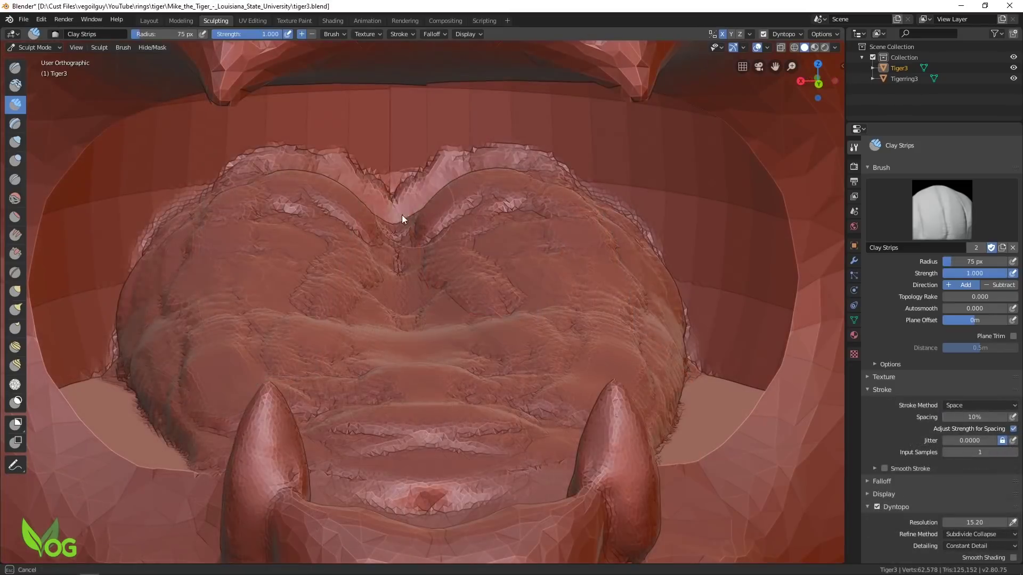
mouse_move(402, 215)
middle_mouse_down()
mouse_move(377, 107)
mouse_move(414, 196)
middle_mouse_up()
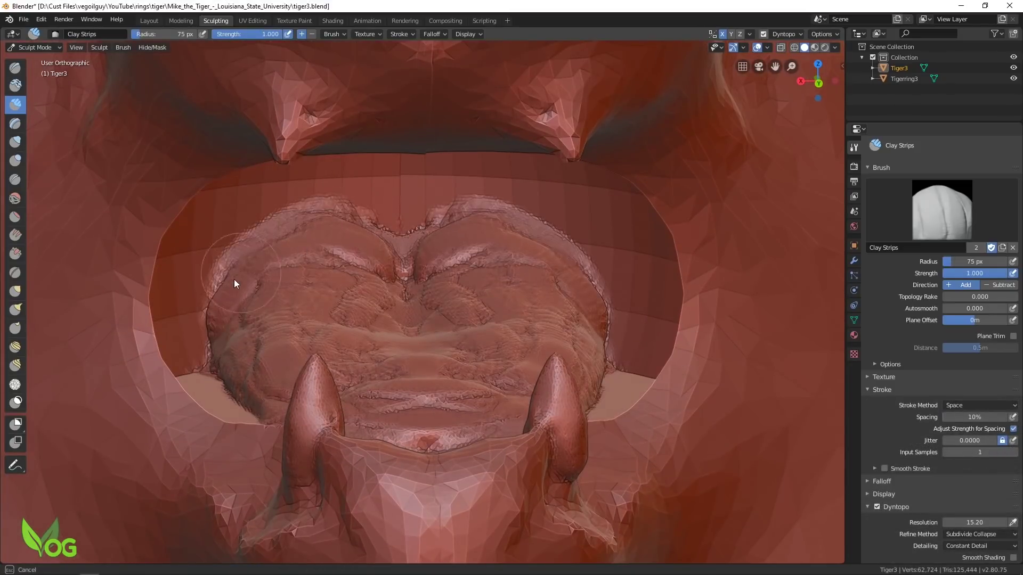
left_click(15, 199)
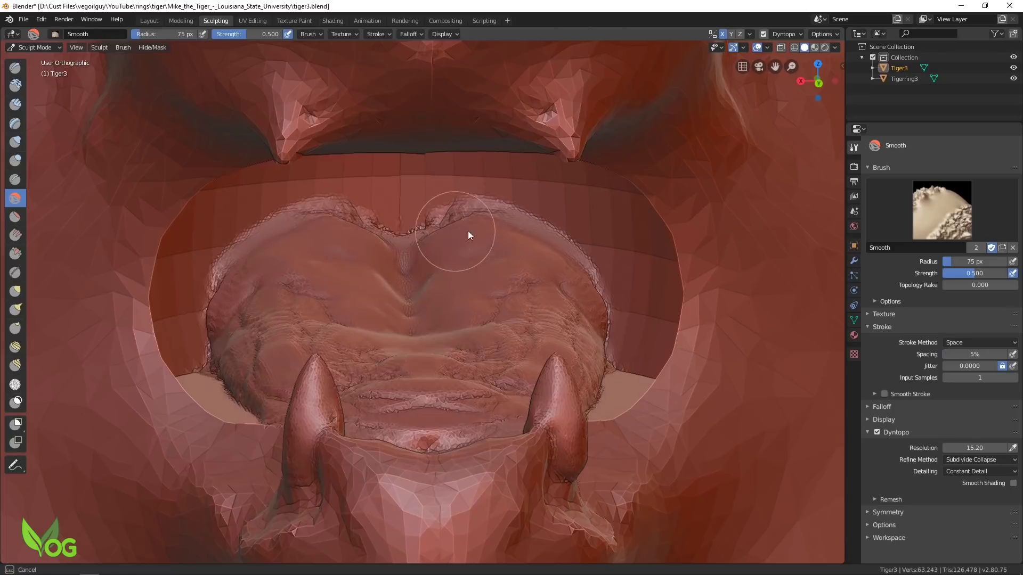
scroll(360, 245, "up", 5)
middle_click_drag(459, 308, 683, 133)
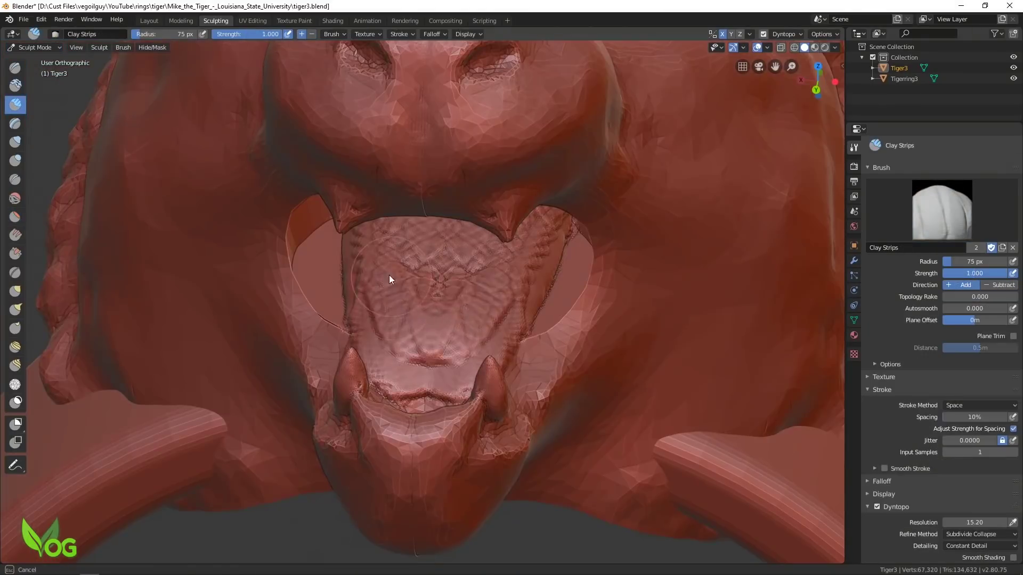
Step: Smooth the clay-strip ridges on the tongue's top and front between the lower fangs with the 75 px Smooth brush
mouse_move(389, 275)
middle_mouse_down()
mouse_move(537, 382)
mouse_move(381, 305)
mouse_move(442, 325)
mouse_move(417, 324)
middle_mouse_up()
key("s")
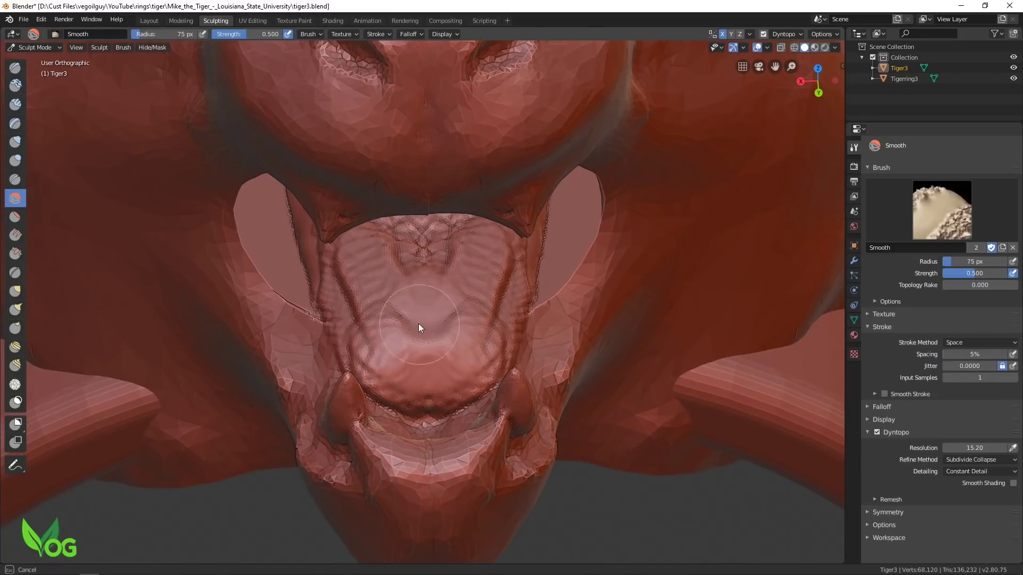
left_click_drag(418, 324, 424, 366)
scroll(424, 366, "up", 3)
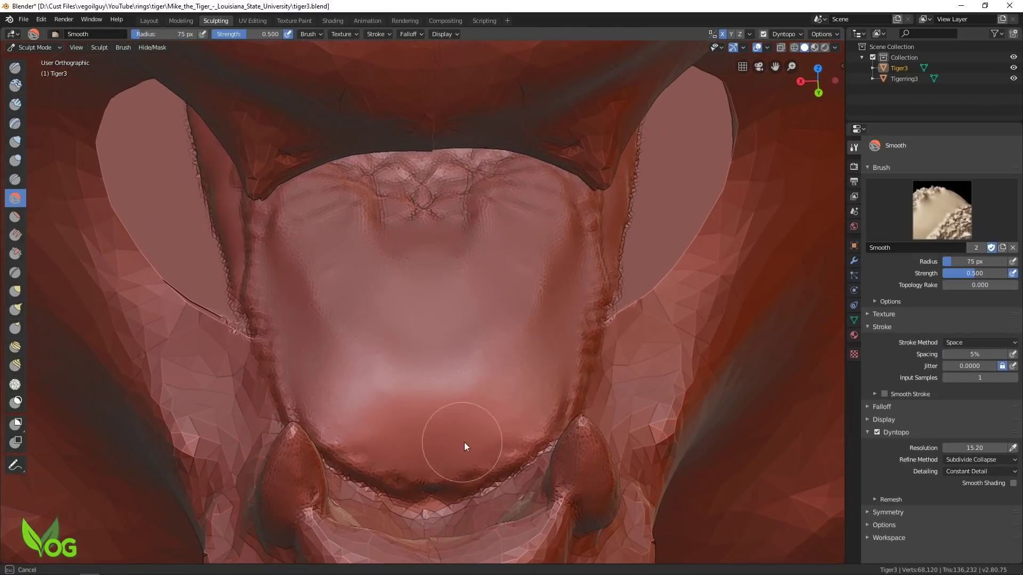
left_click_drag(464, 442, 468, 446)
middle_click_drag(468, 445, 612, 343)
middle_click_drag(730, 349, 343, 292)
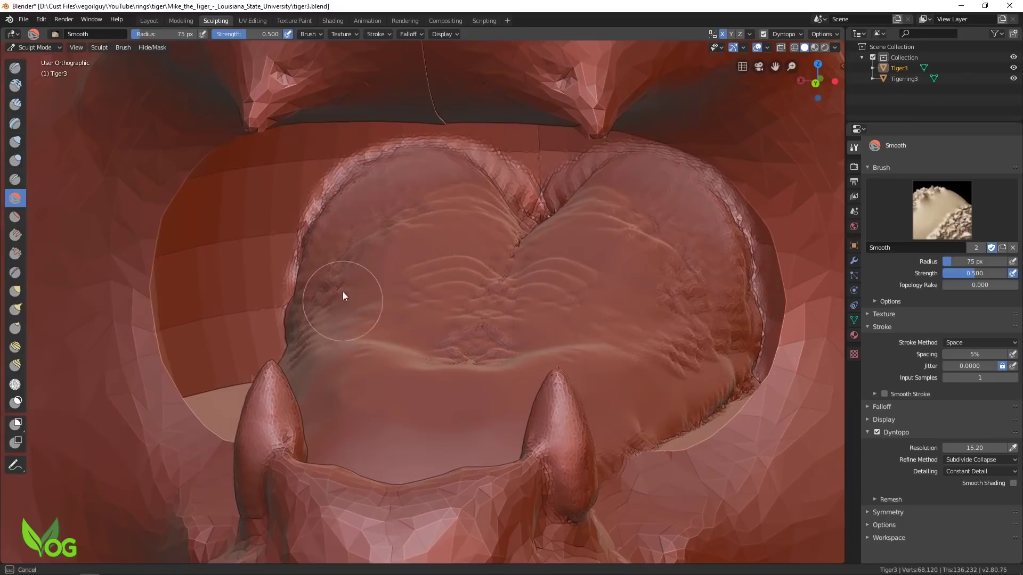
scroll(587, 246, "up", 2)
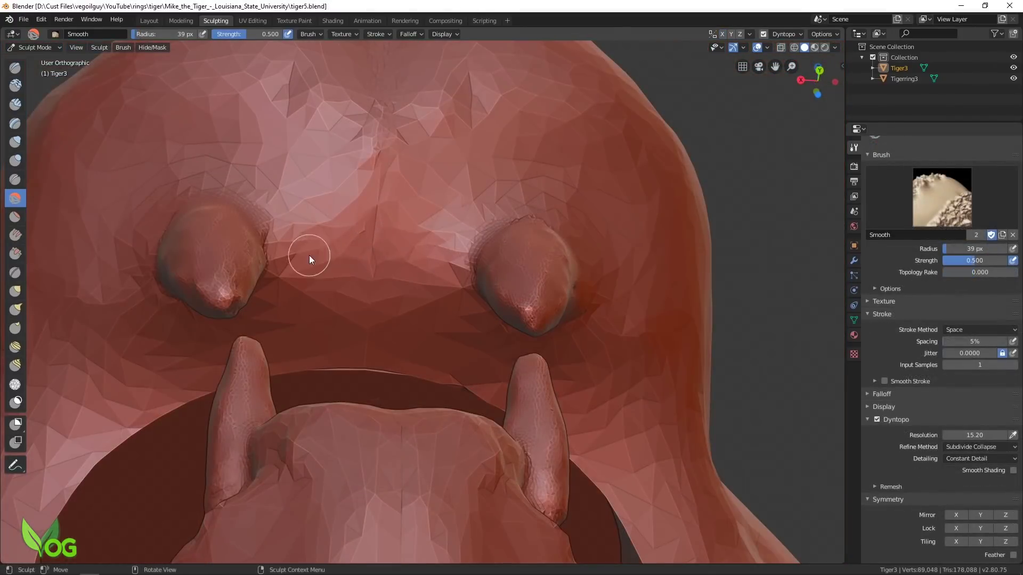
Step: Flatten the faces and edges of the lower front teeth with the Flatten/Contrast brush at 34 px radius and 1.000 strength
scroll(309, 254, "down", 5)
middle_click_drag(309, 255, 469, 411)
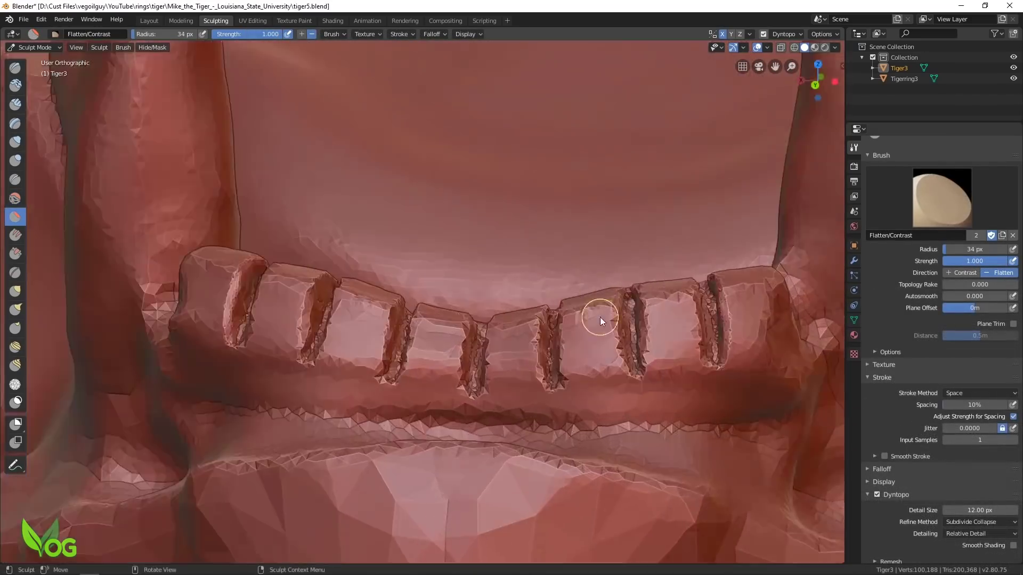
scroll(452, 353, "up", 4)
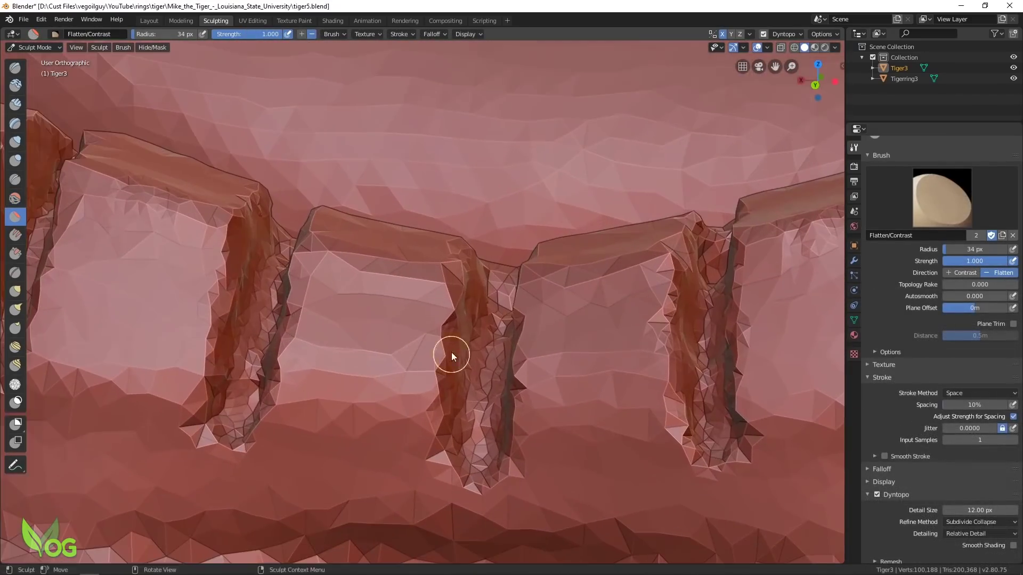
middle_click_drag(403, 409, 334, 330)
scroll(479, 402, "down", 4)
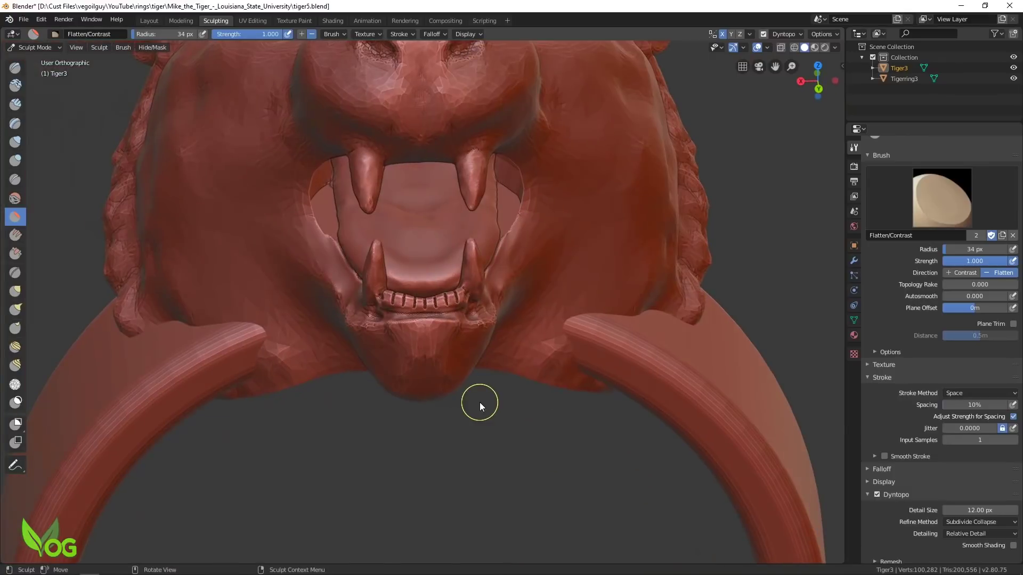
Step: Smooth the jagged grooves between the upper front teeth with the Smooth brush at 30 px radius and 0.500 strength
scroll(480, 402, "down", 4)
middle_click_drag(479, 402, 455, 438)
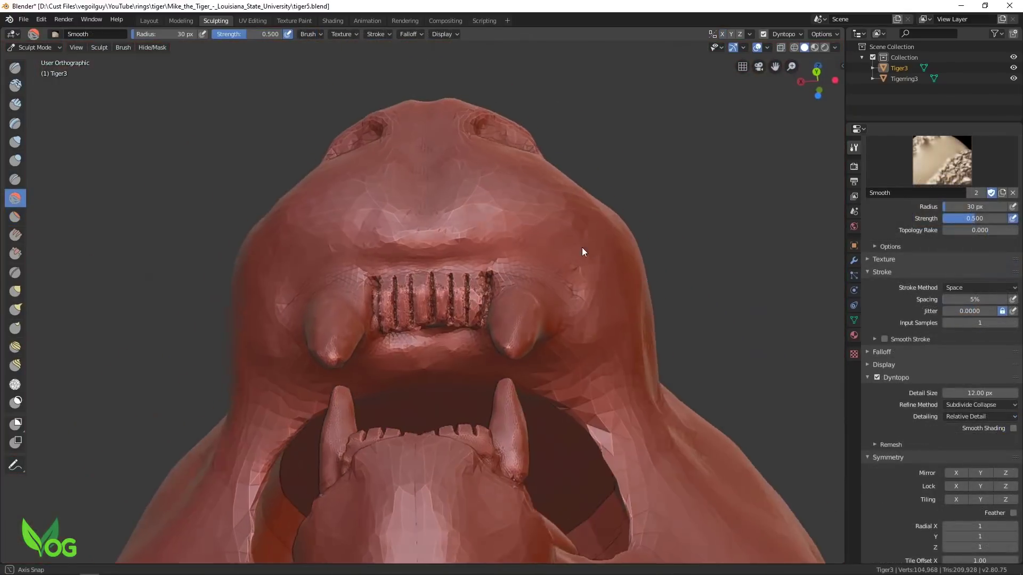
scroll(582, 247, "up", 8)
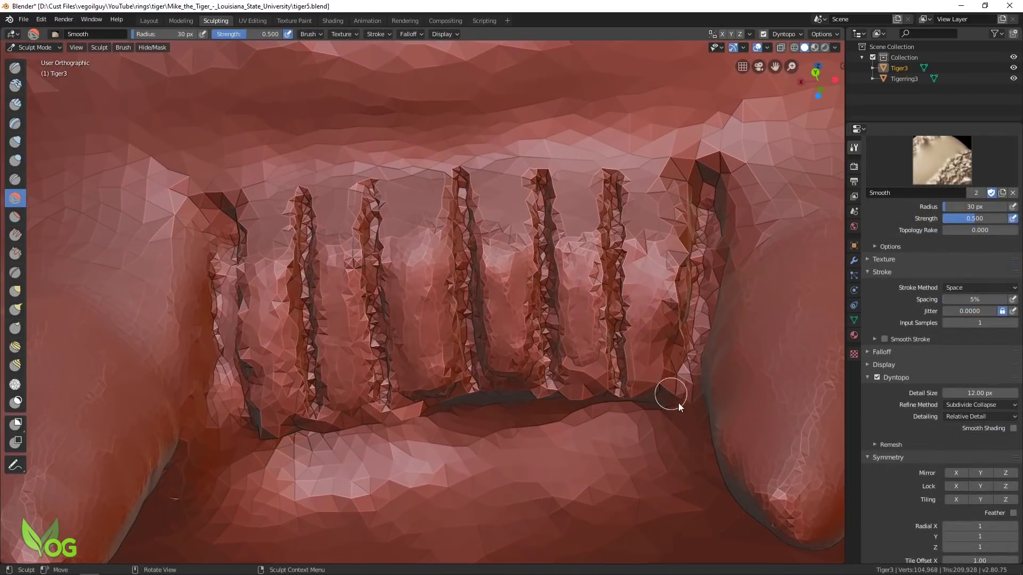
scroll(571, 484, "down", 6)
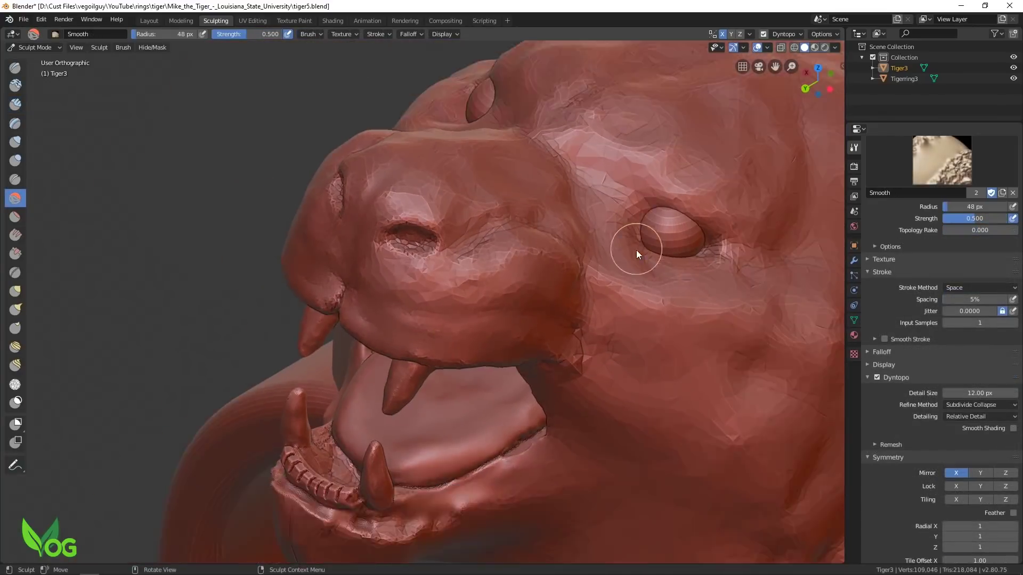
Step: Build up mirrored folds under the eyes and along the muzzle with Clay Strips at 27 to 45 px radius and 1.000 strength
middle_click_drag(637, 251, 717, 314)
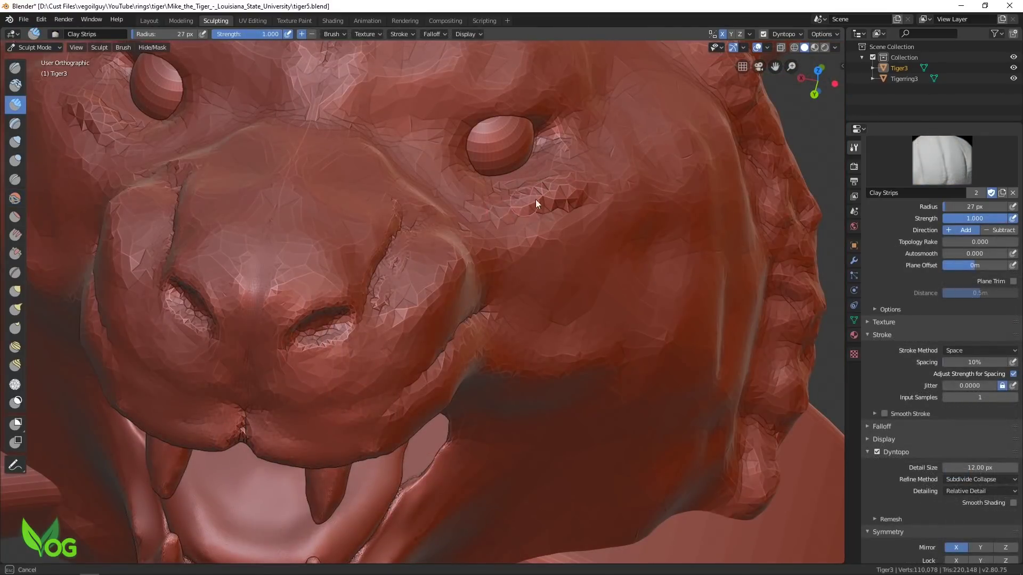
middle_click_drag(479, 212, 419, 244)
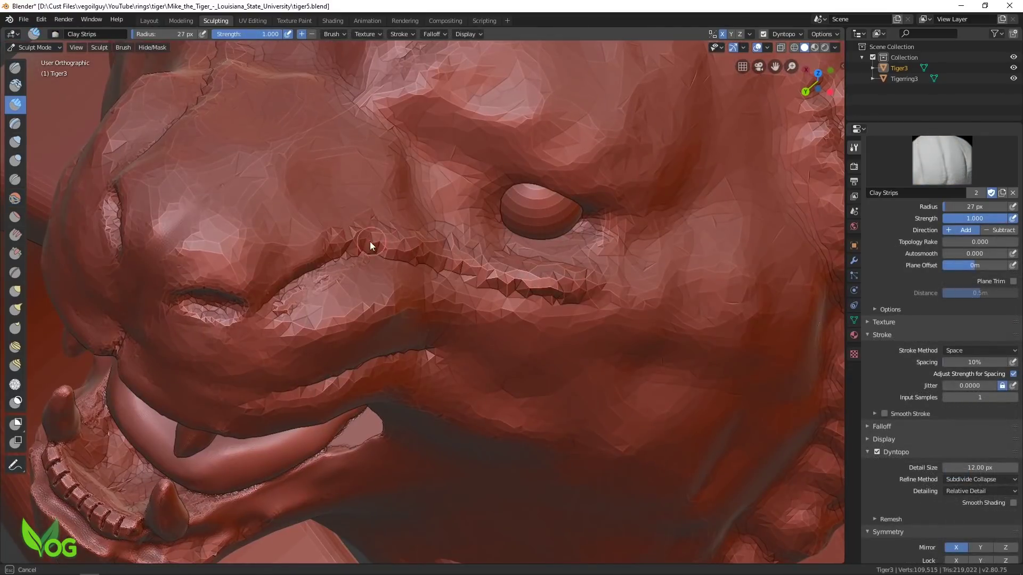
left_click_drag(609, 276, 592, 274)
scroll(543, 285, "up", 2)
left_click(471, 233)
mouse_move(384, 224)
left_mouse_down()
mouse_move(283, 222)
mouse_move(430, 219)
left_mouse_up()
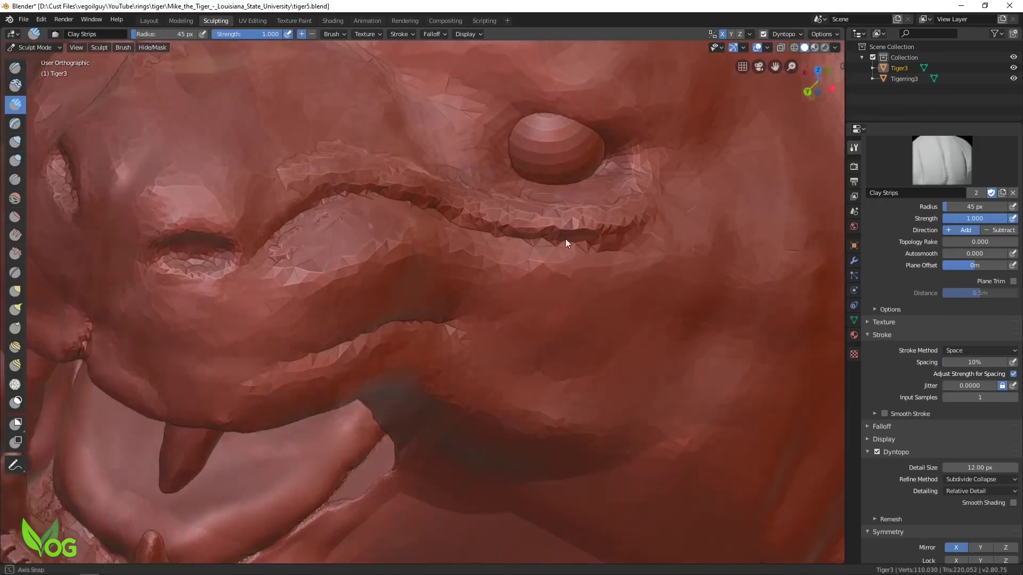
Step: Soften the clay-strip ridges around the eyes and beside the muzzle with the Smooth brush at 45 px radius and 0.500 strength
middle_click_drag(564, 239, 375, 227)
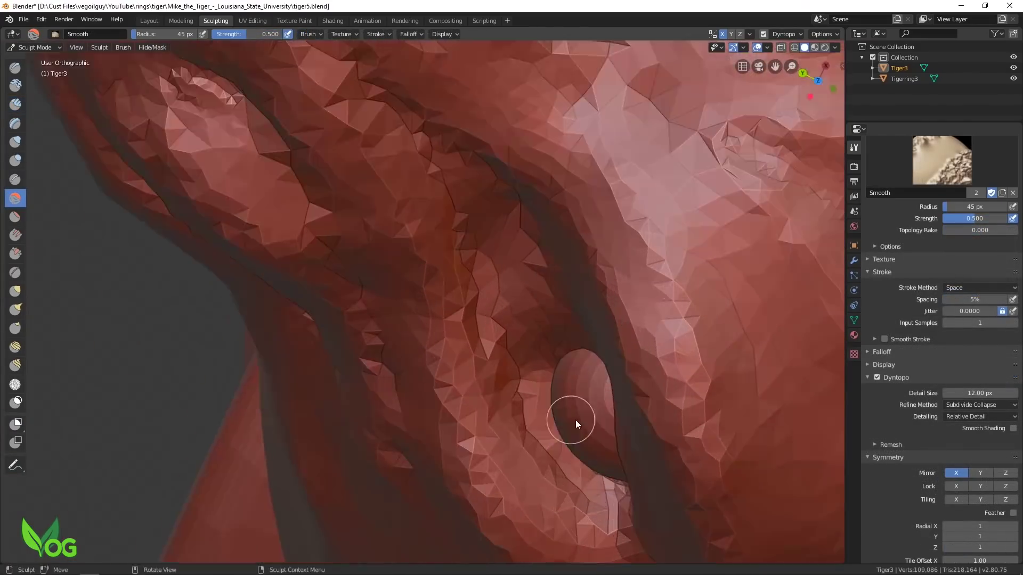
left_click_drag(575, 420, 491, 321)
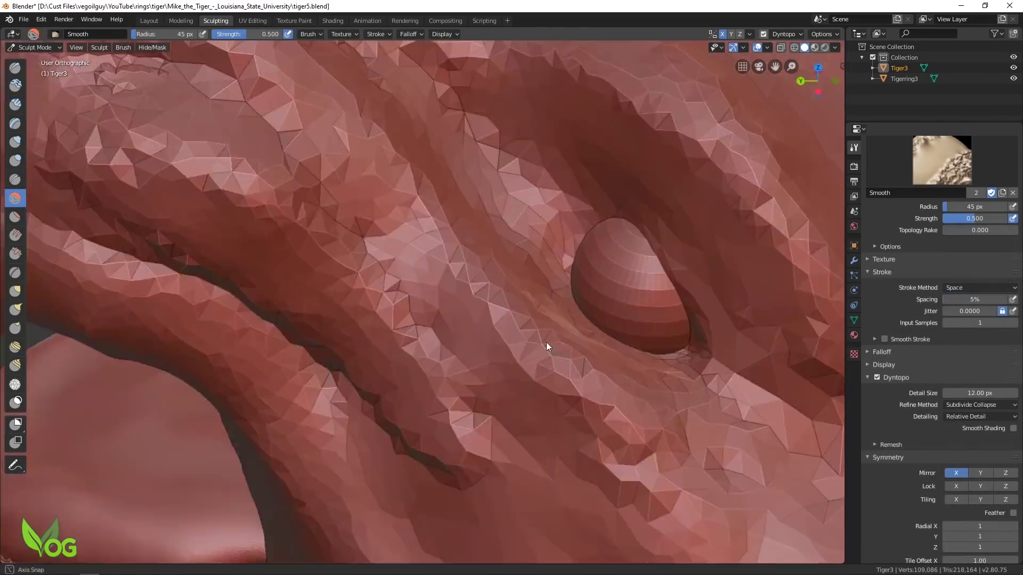
middle_click_drag(546, 342, 714, 299)
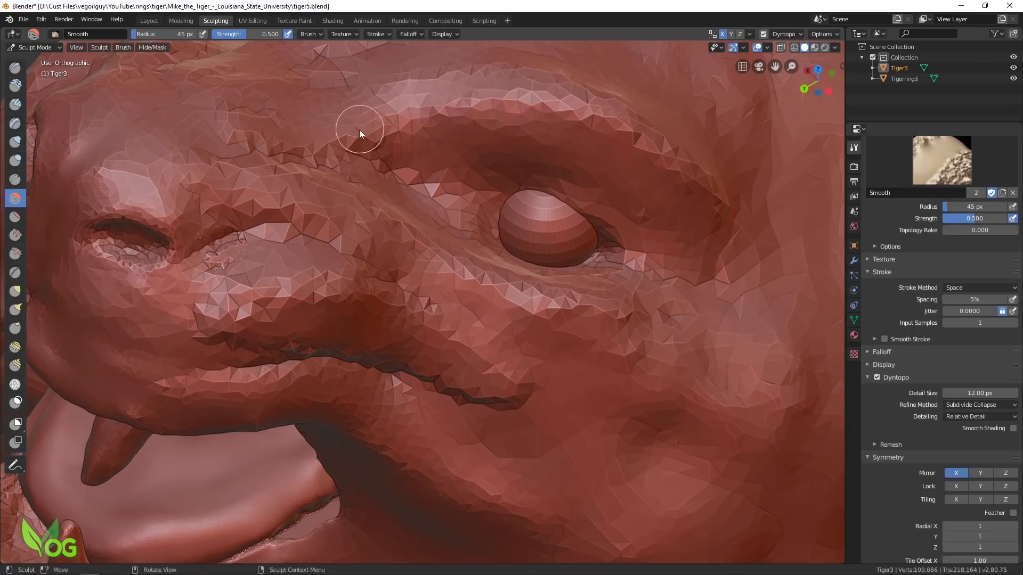
middle_click_drag(360, 130, 454, 306)
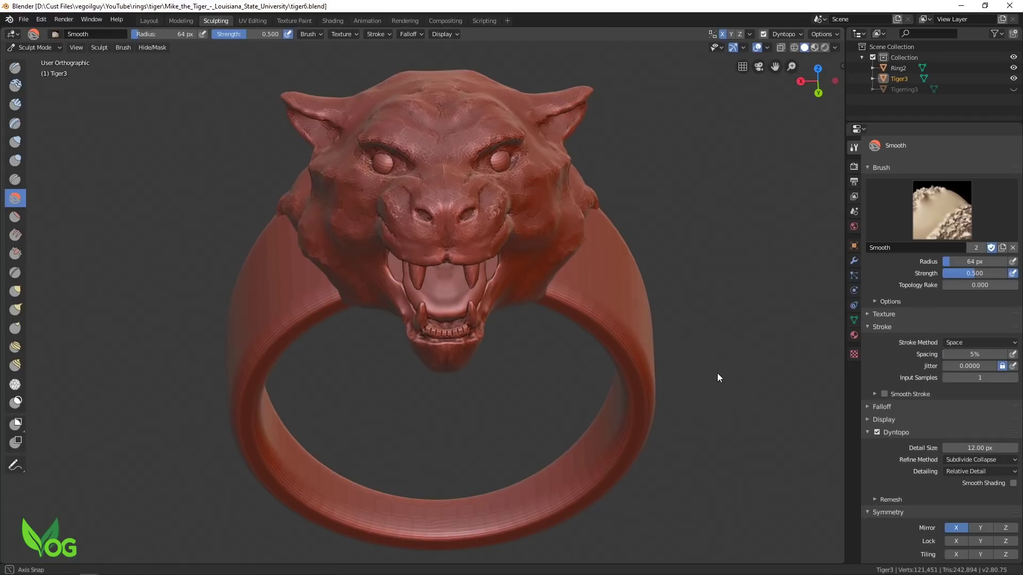
Step: Carve mirrored grooves into the cheeks behind the muzzle folds with SculptDraw set to Subtract, 59 px radius and 0.234 strength
middle_click_drag(717, 373, 238, 381)
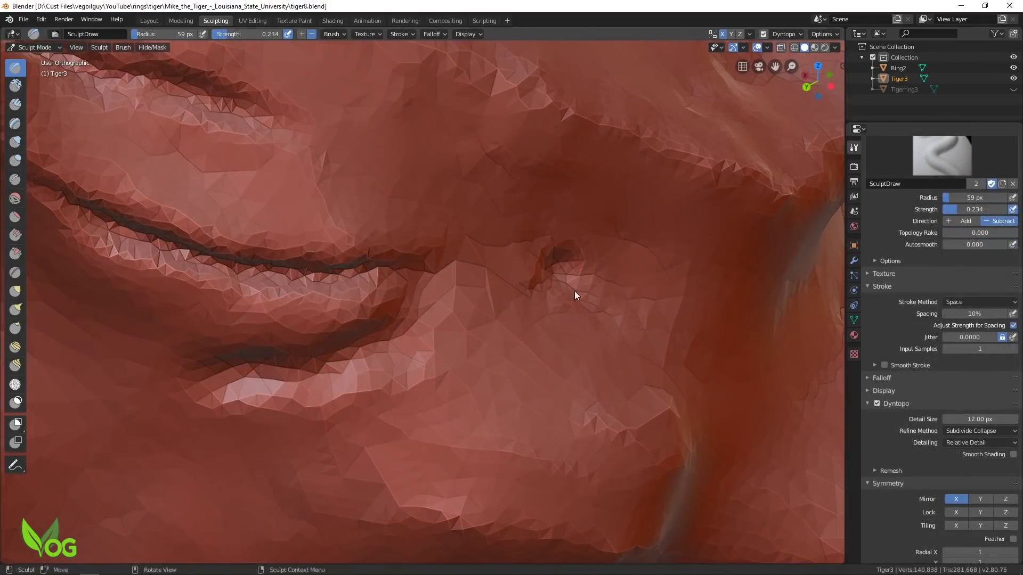
middle_click_drag(555, 311, 439, 229)
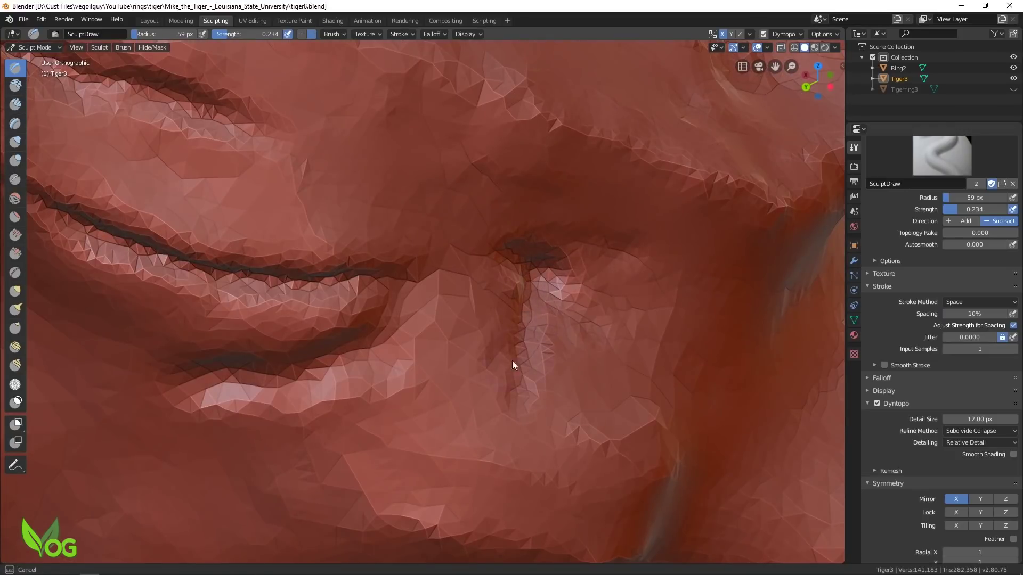
scroll(527, 367, "down", 5)
scroll(522, 360, "up", 5)
middle_click_drag(452, 411, 474, 289)
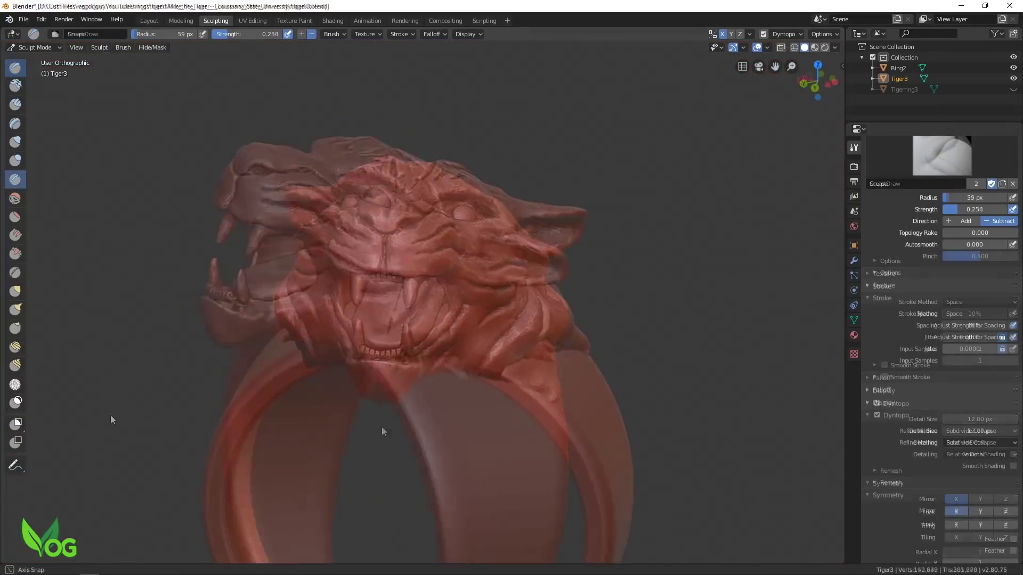
Step: Examine the sculpted tiger head and the ring band from the side, underneath and inside
mouse_move(111, 414)
middle_mouse_down()
mouse_move(108, 425)
mouse_move(64, 424)
middle_mouse_up()
scroll(516, 401, "down", 3)
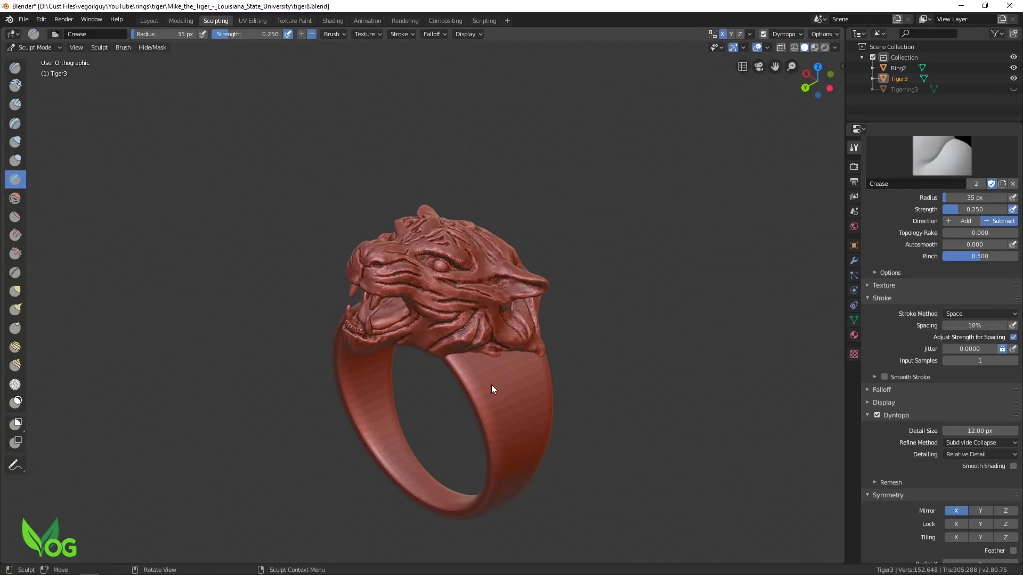
middle_click_drag(491, 385, 540, 324, "shift")
scroll(540, 309, "up", 2)
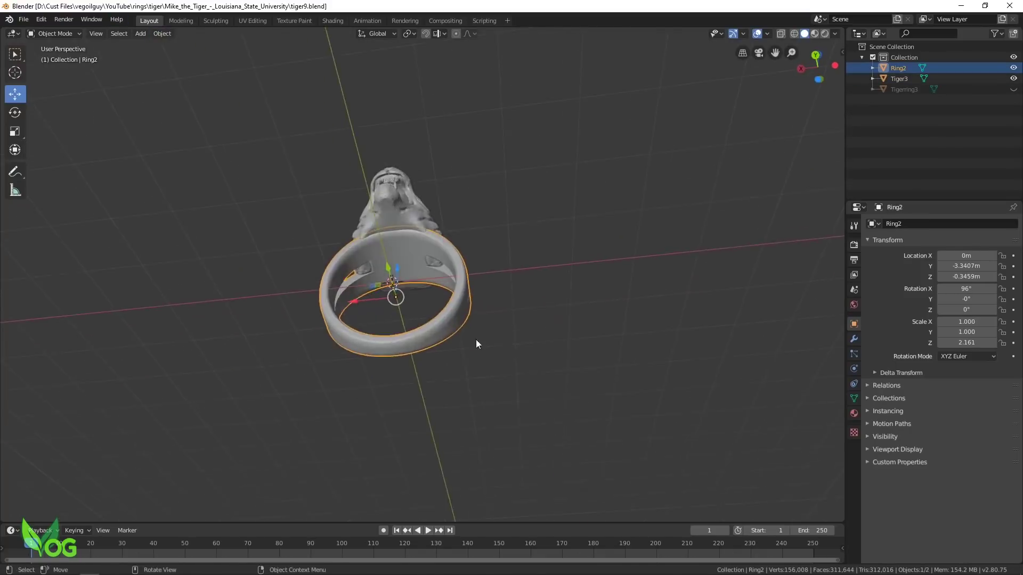
scroll(475, 340, "up", 4)
middle_click_drag(412, 274, 522, 324)
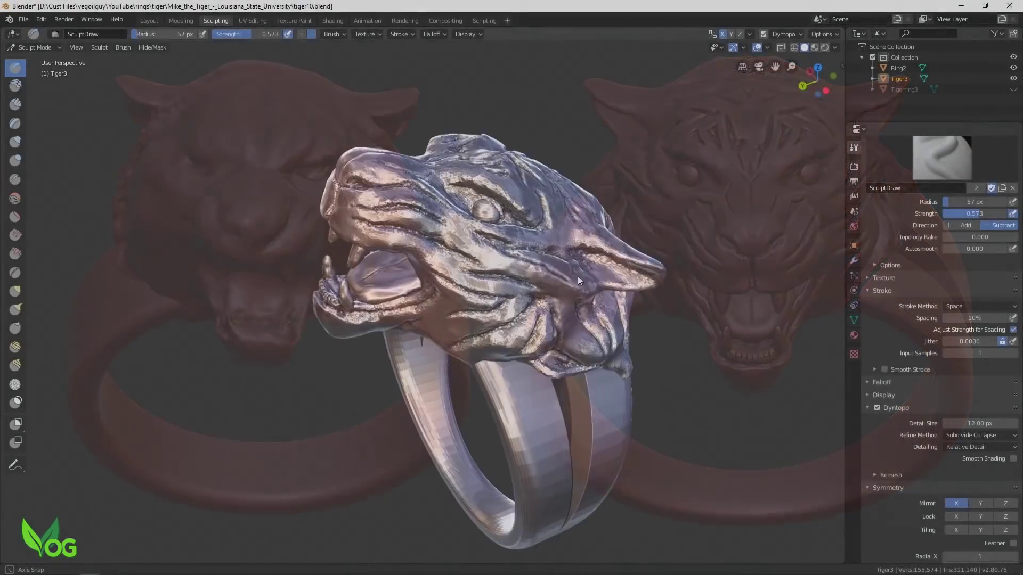
mouse_move(577, 276)
middle_mouse_down()
mouse_move(536, 229)
mouse_move(557, 216)
mouse_move(662, 213)
mouse_move(691, 216)
mouse_move(710, 276)
mouse_move(689, 296)
mouse_move(694, 284)
middle_mouse_up()
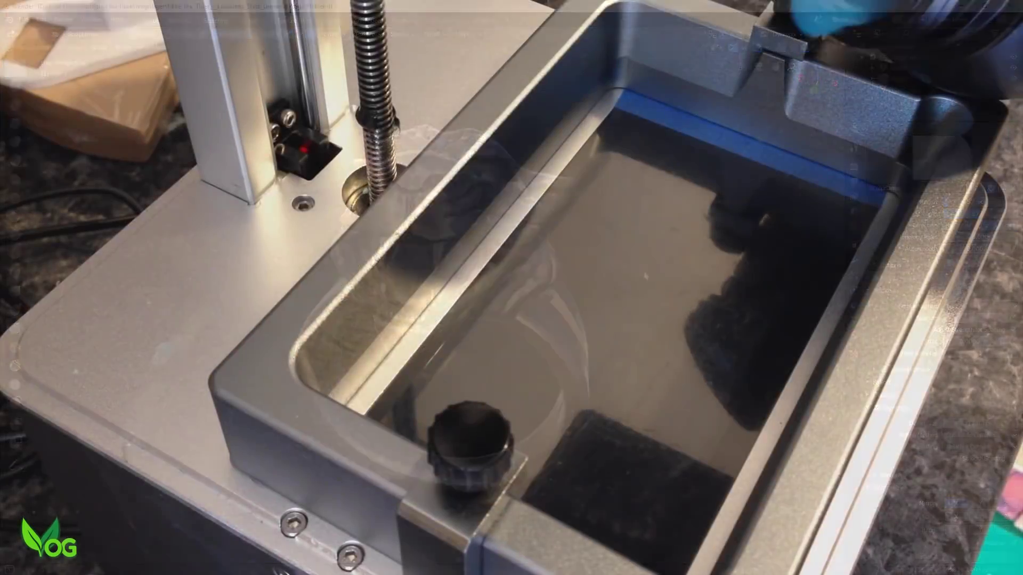